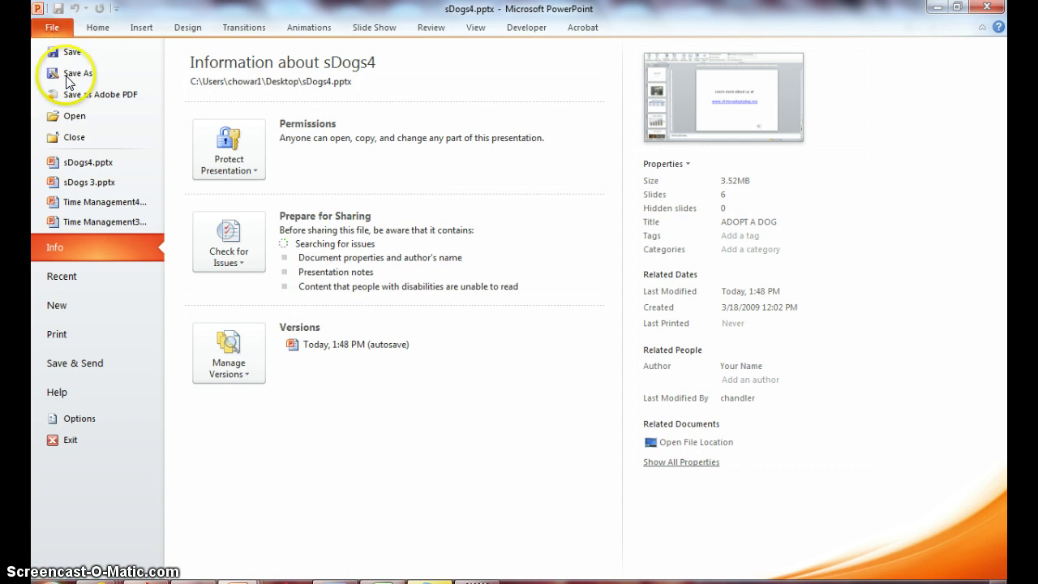
- Save a copy of the presentation on the Desktop under the file name sDogs5
key("Escape")
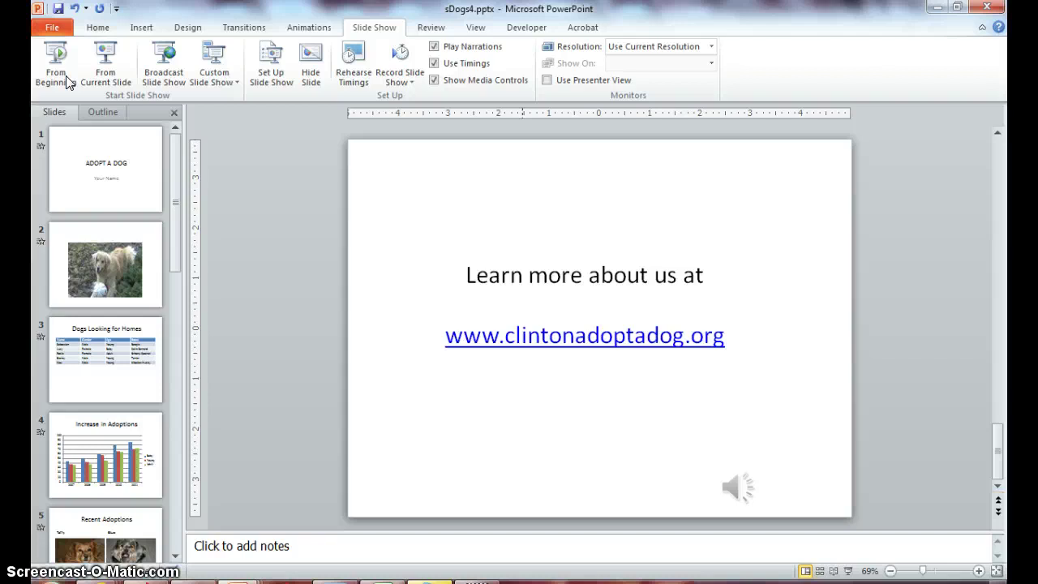
key("F12")
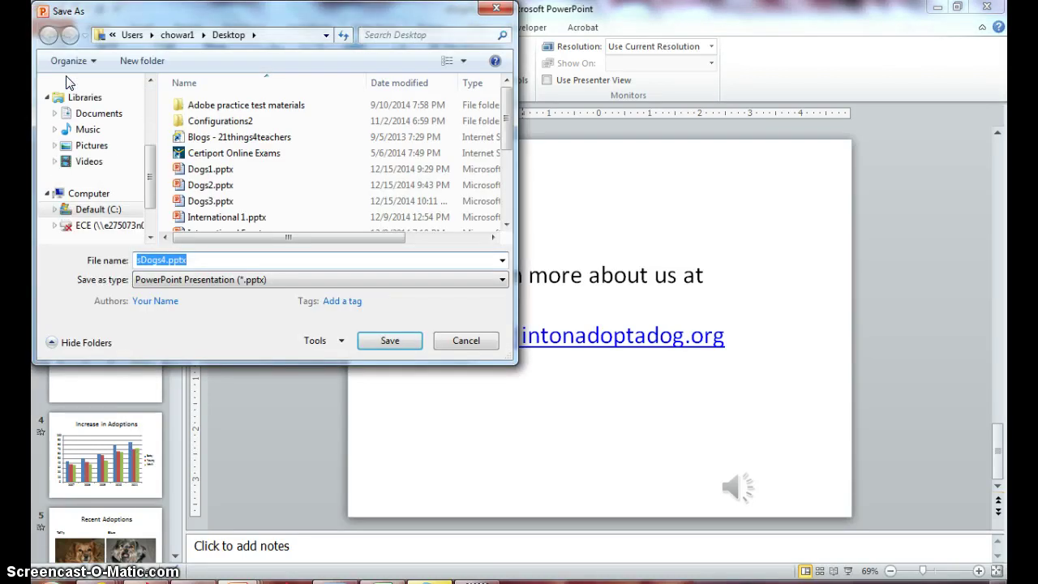
key("BackSpace")
key("BackSpace")
key("BackSpace")
key("BackSpace")
key("BackSpace")
key("BackSpace")
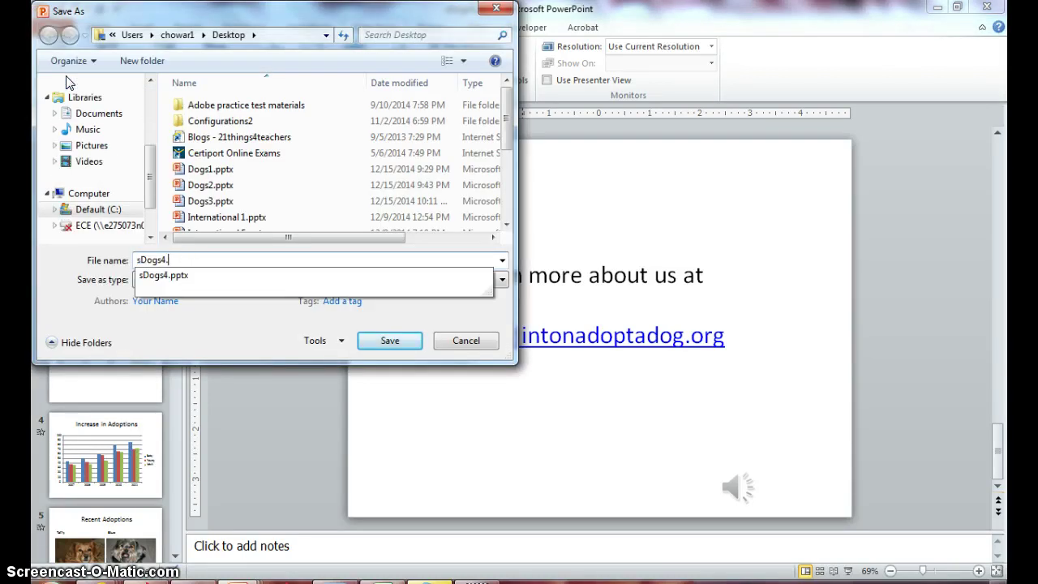
type("5")
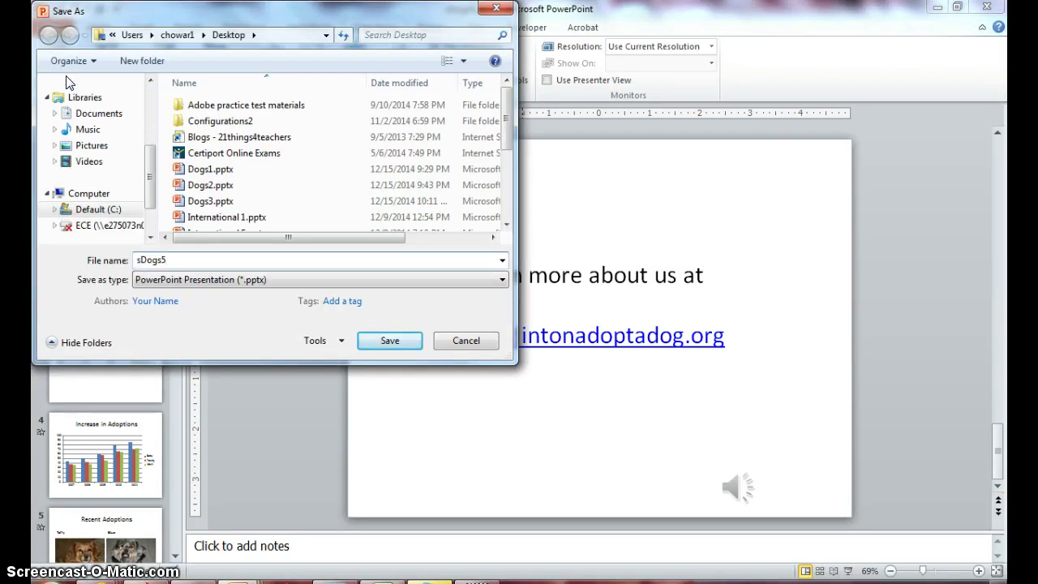
key("Return")
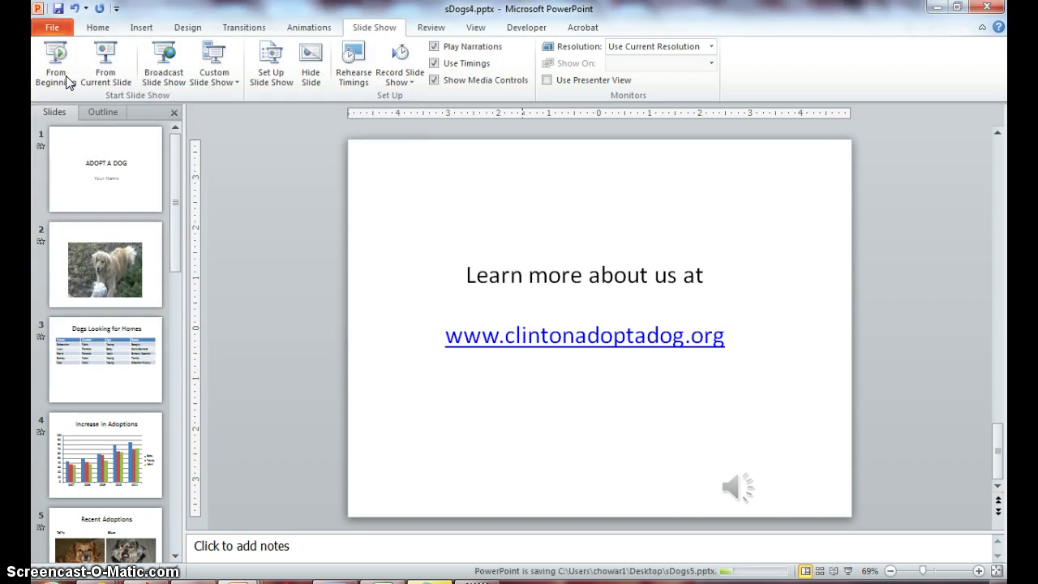
left_click(238, 210)
- Open the print preview and page back through it from the last slide to the first
left_click(53, 29)
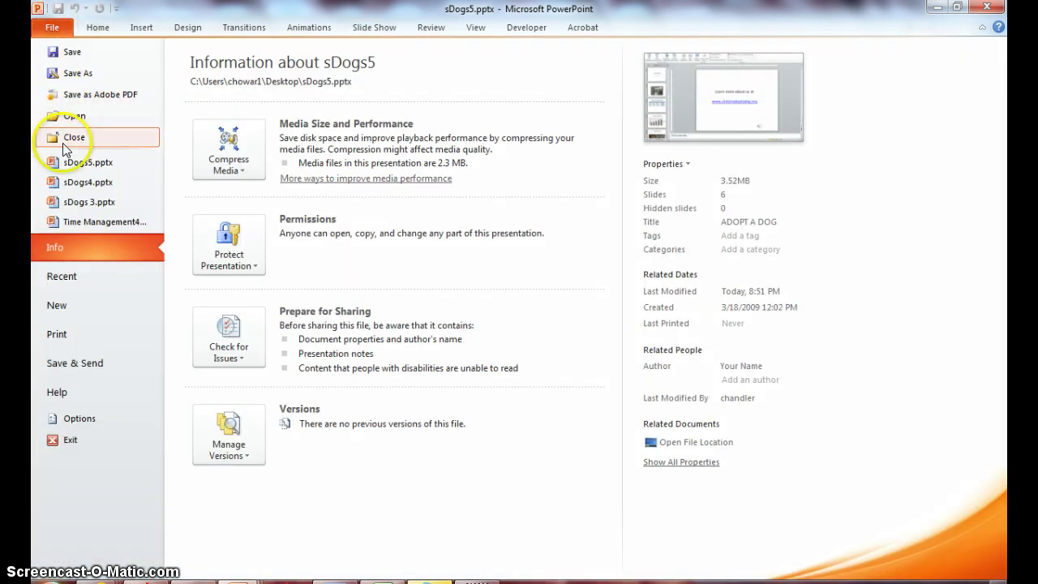
left_click(57, 337)
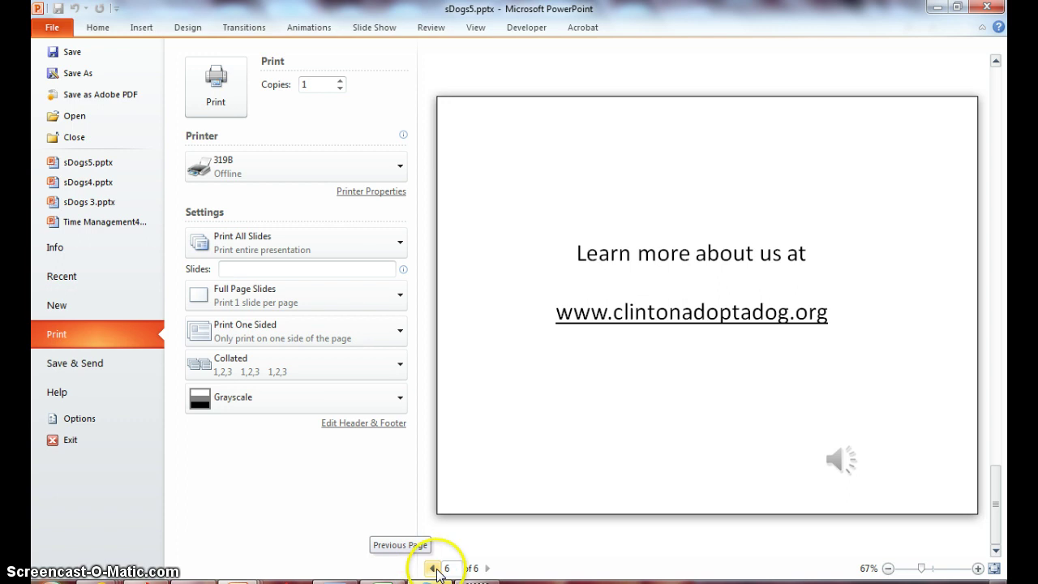
left_click(489, 570)
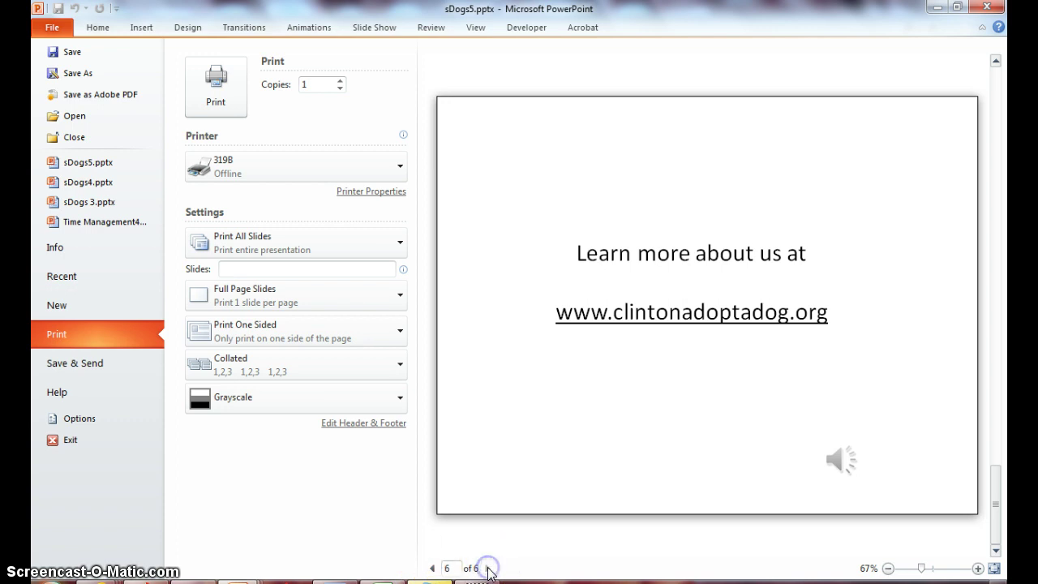
left_click(431, 569)
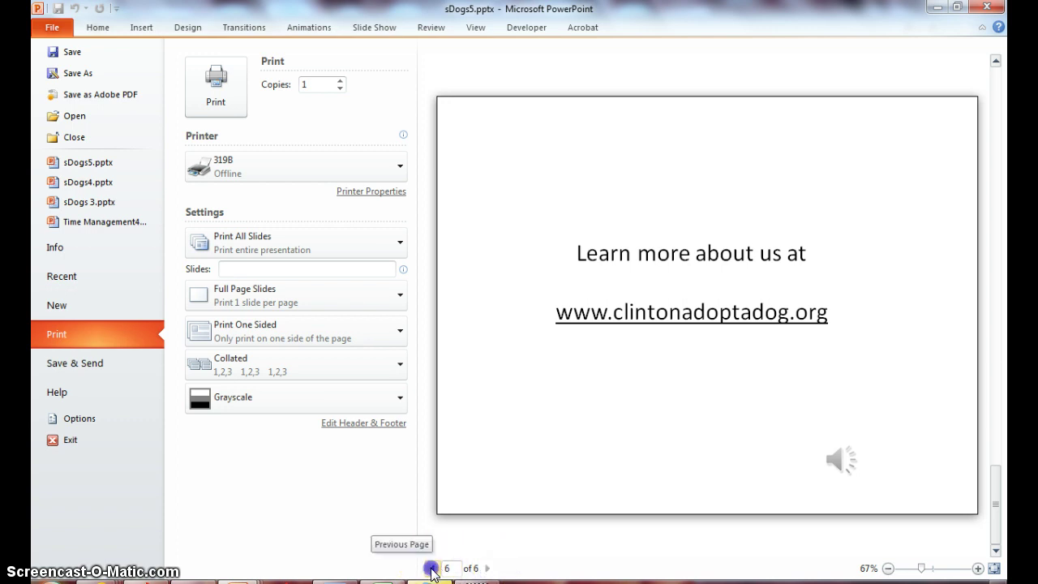
left_click(432, 569)
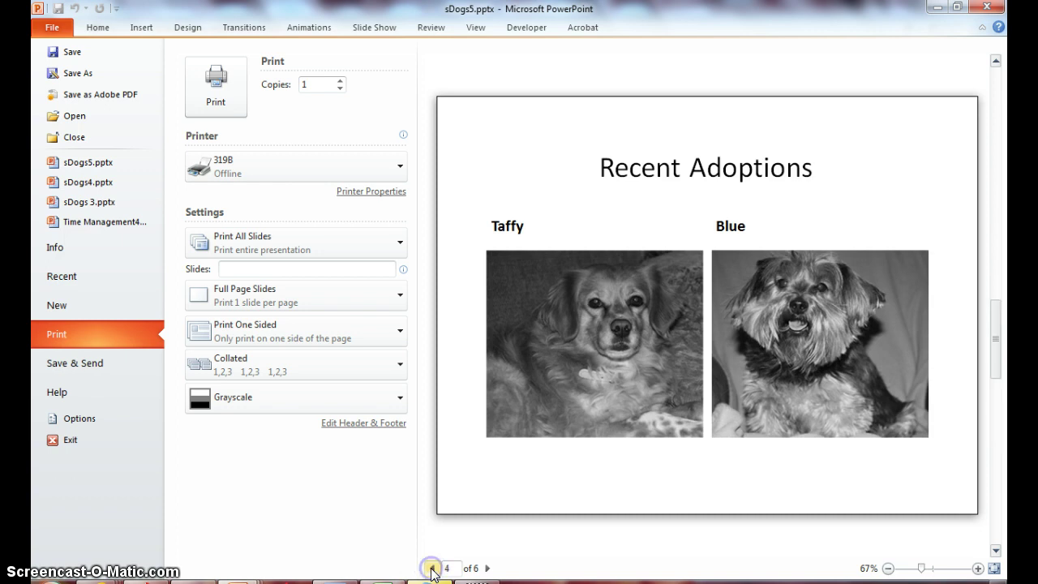
left_click(432, 569)
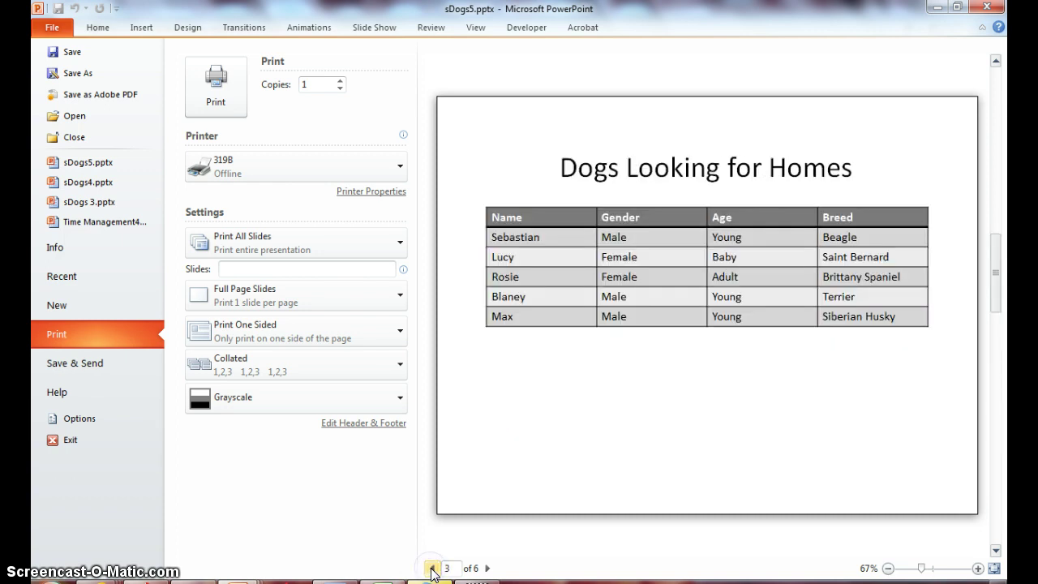
left_click(433, 568)
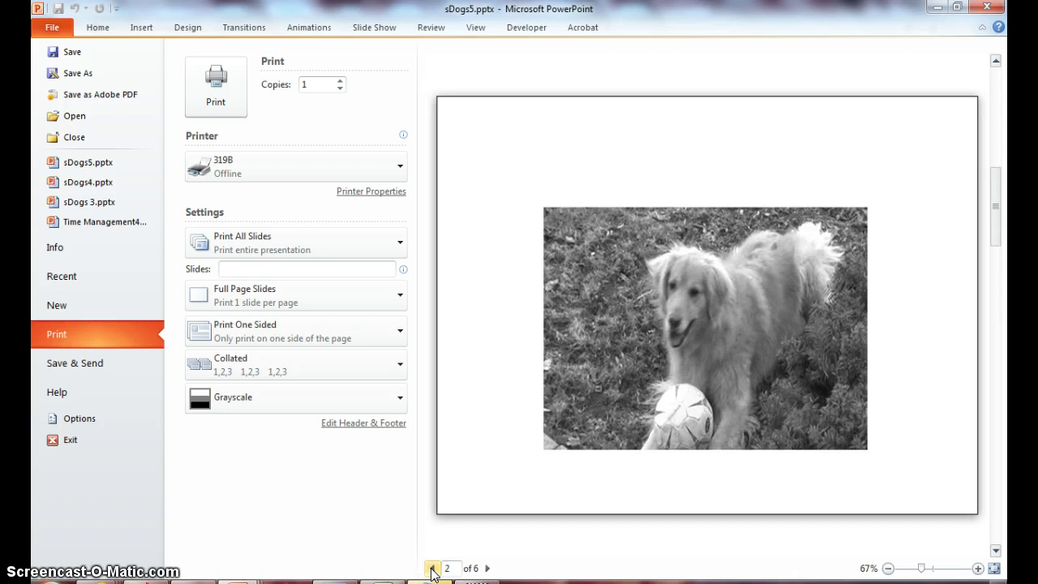
left_click(432, 568)
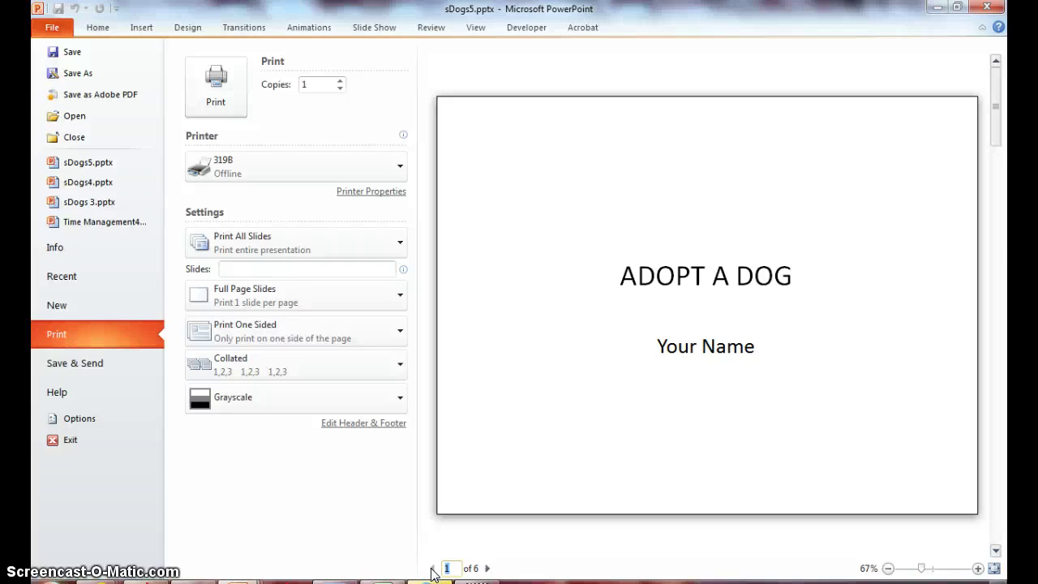
mouse_move(437, 575)
- Set the print range to a custom range covering slides 1-3,6
left_click(401, 244)
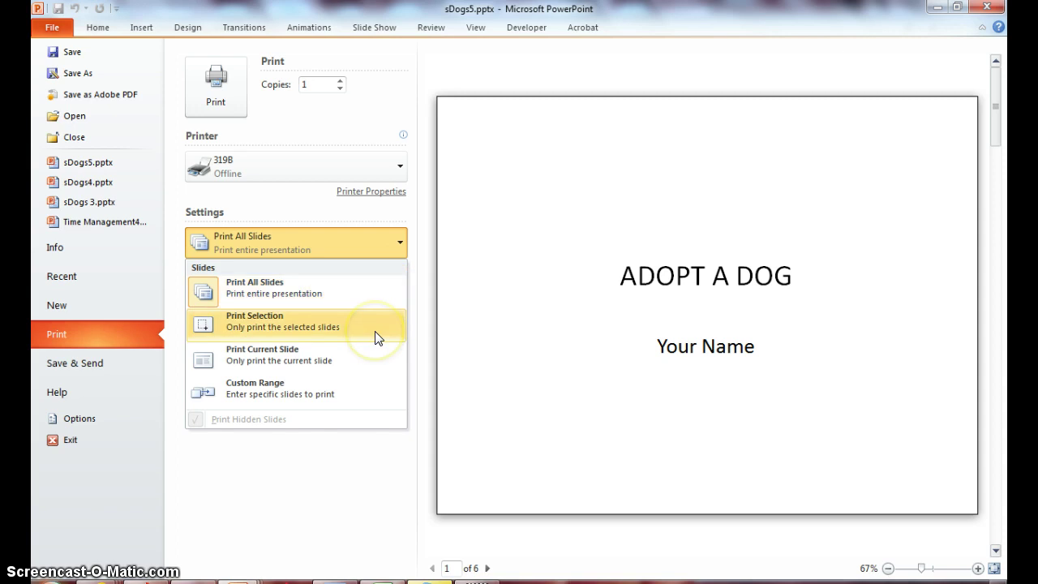
left_click(347, 389)
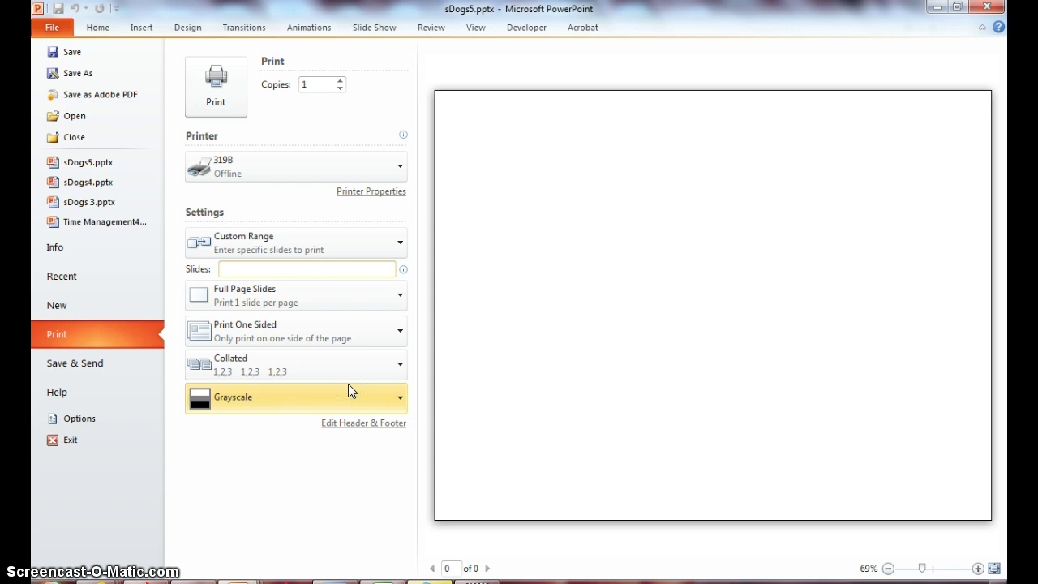
left_click(250, 270)
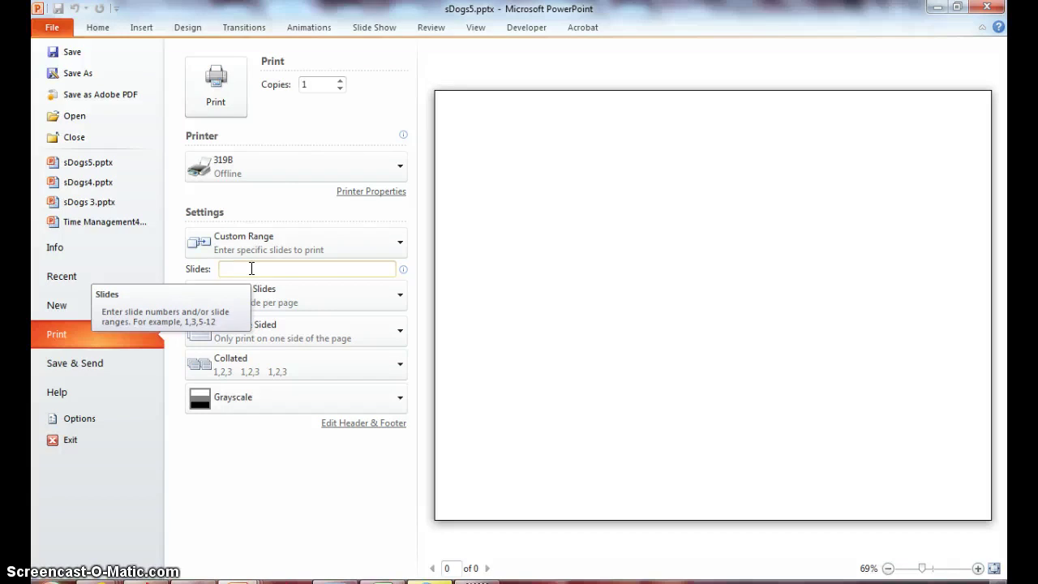
type("1-")
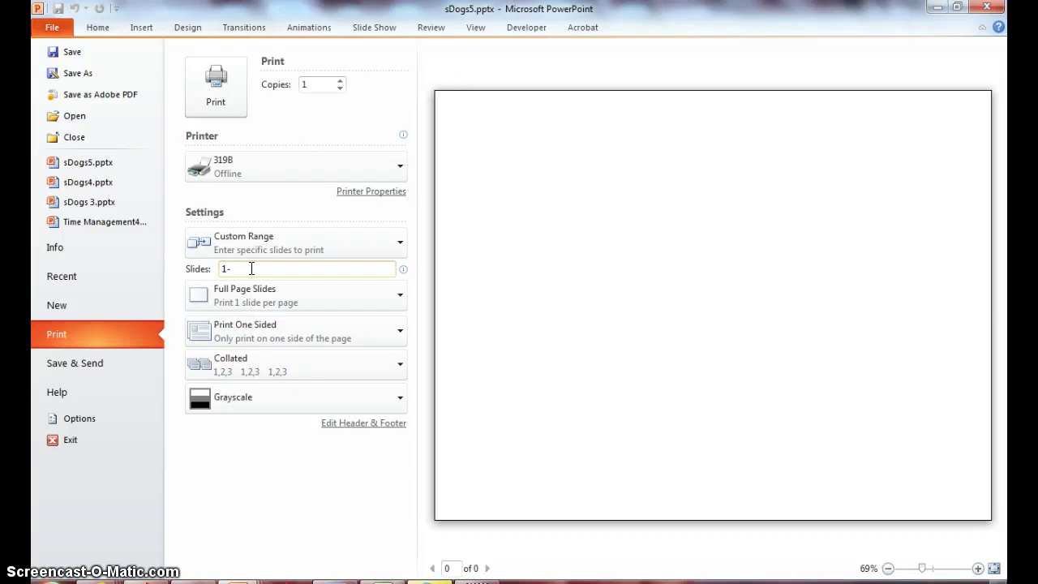
type("3")
type(",6")
- Set the print layout to handouts with 6 Slides Horizontal
left_click(395, 296)
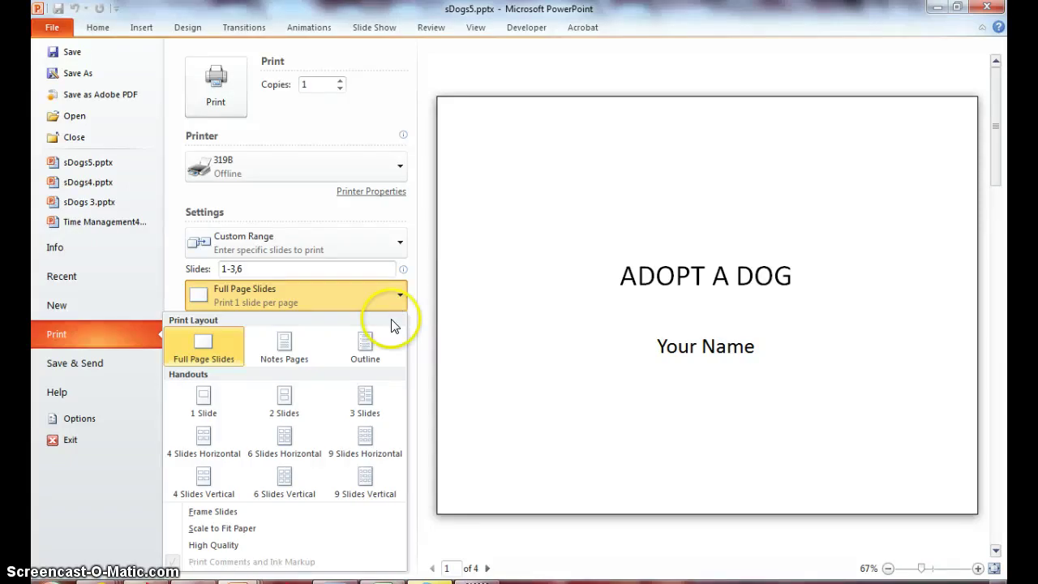
left_click(283, 442)
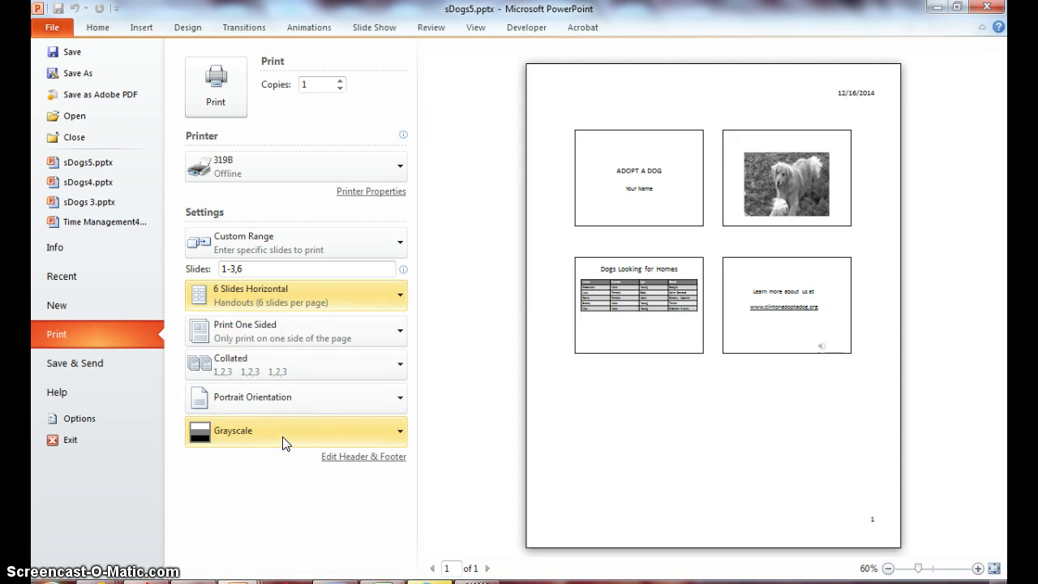
left_click(285, 442)
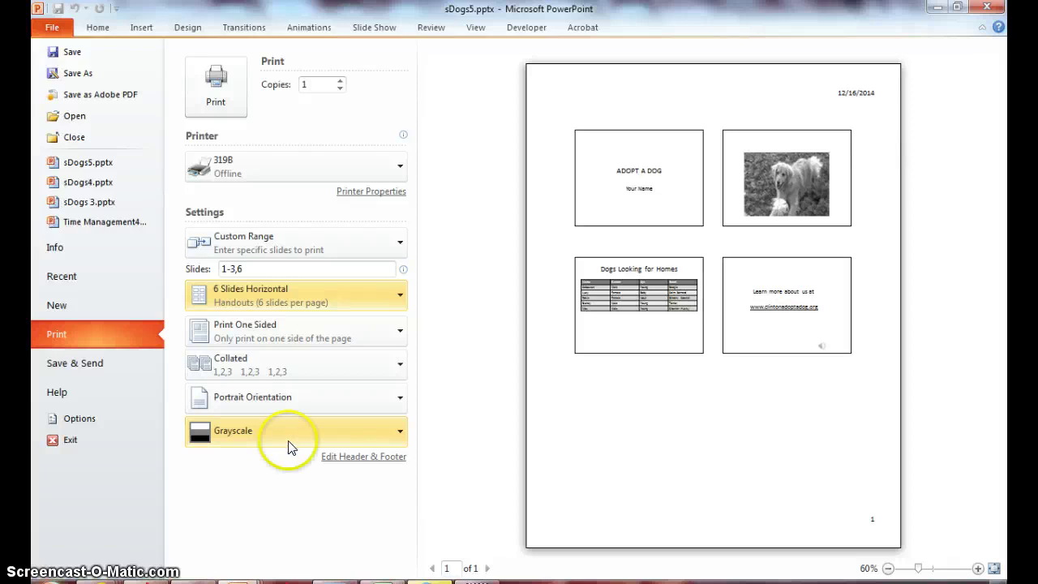
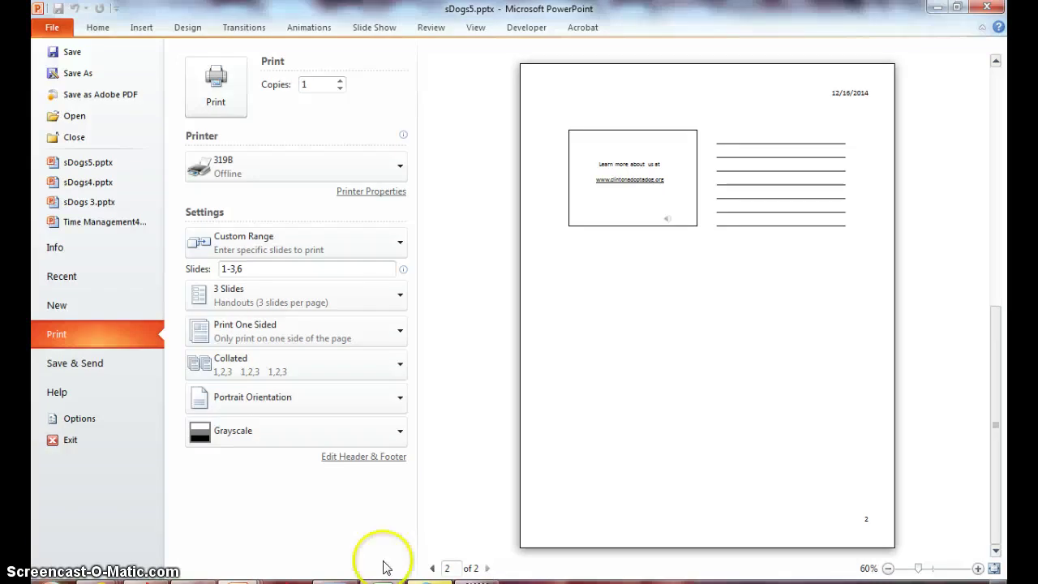
- Preview the Notes Pages print layout and switch the layout to Outline
left_click(400, 297)
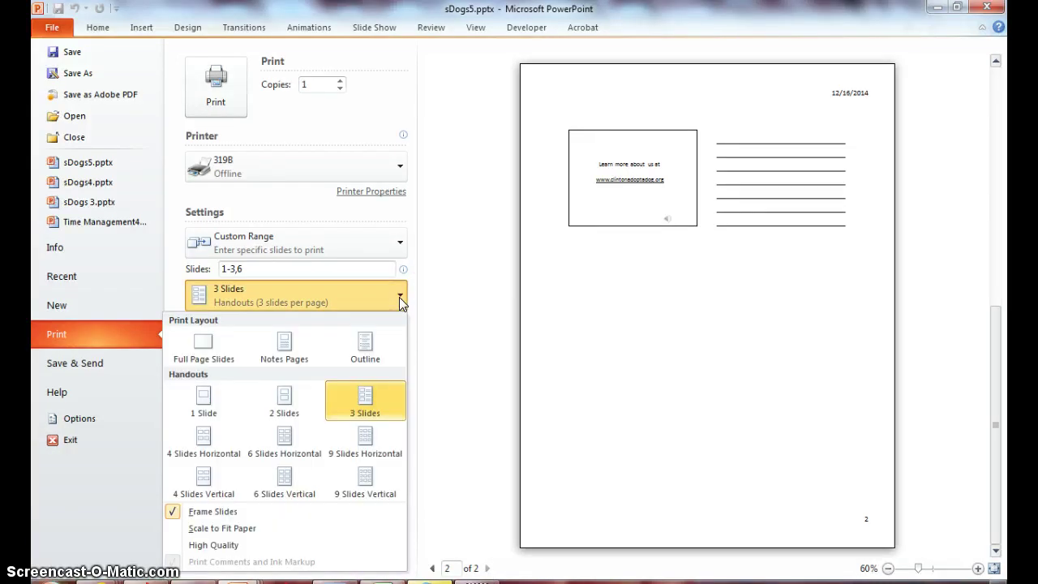
left_click(275, 354)
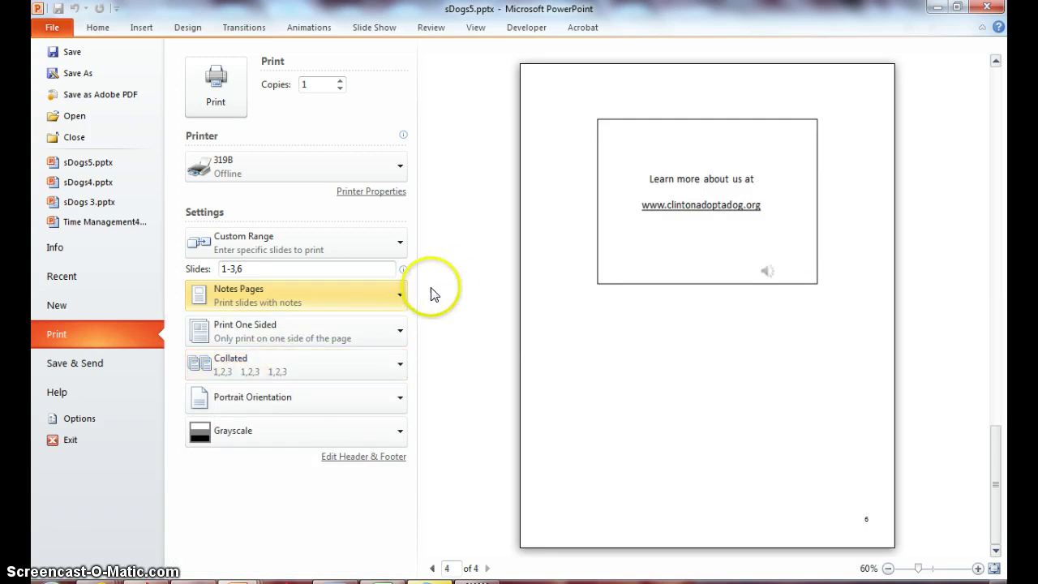
left_click(399, 298)
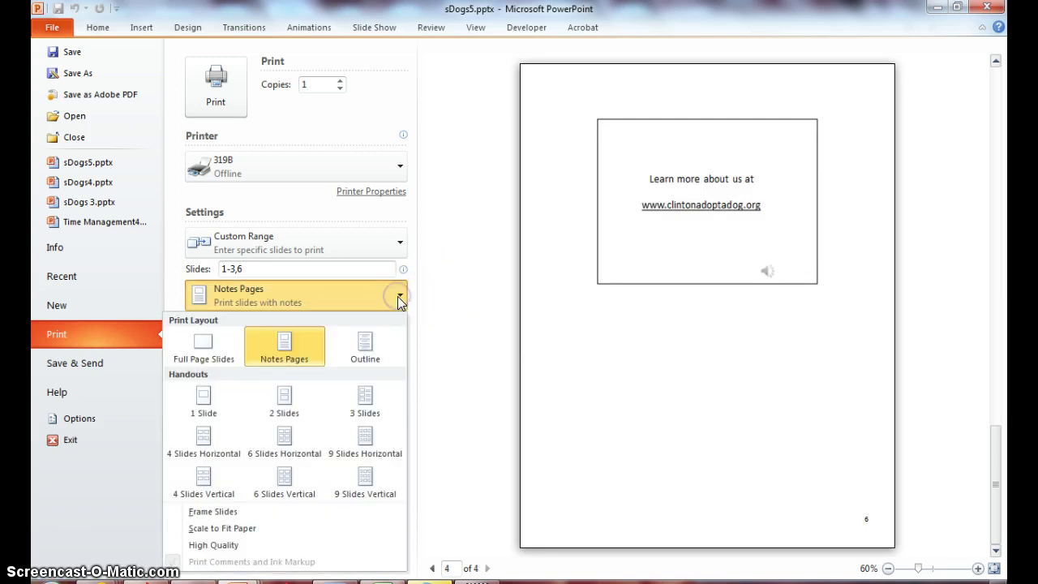
left_click(371, 350)
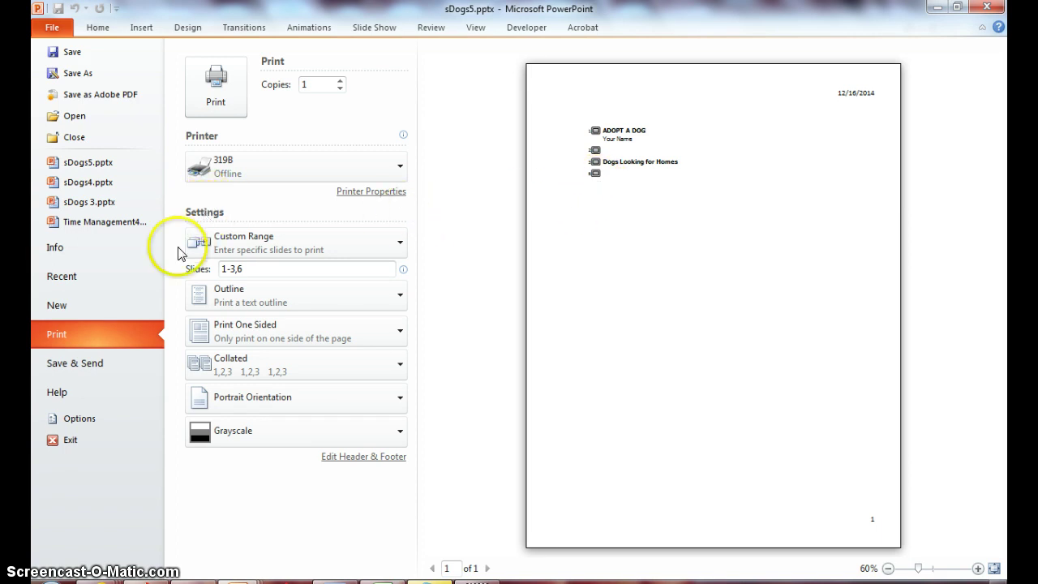
- Create handouts in Microsoft Word using the layout with blank lines next to slides
left_click(68, 366)
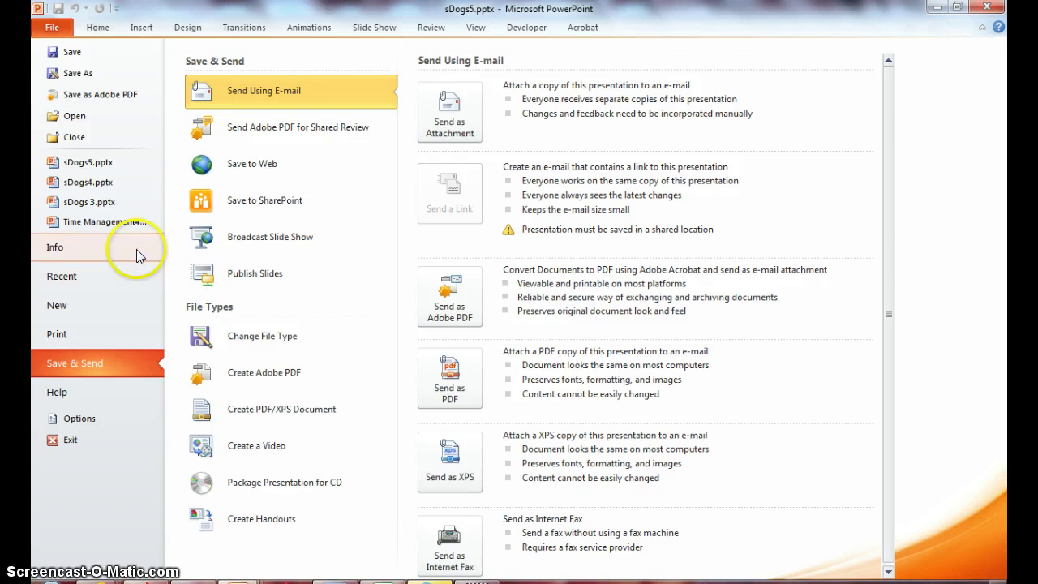
left_click(275, 339)
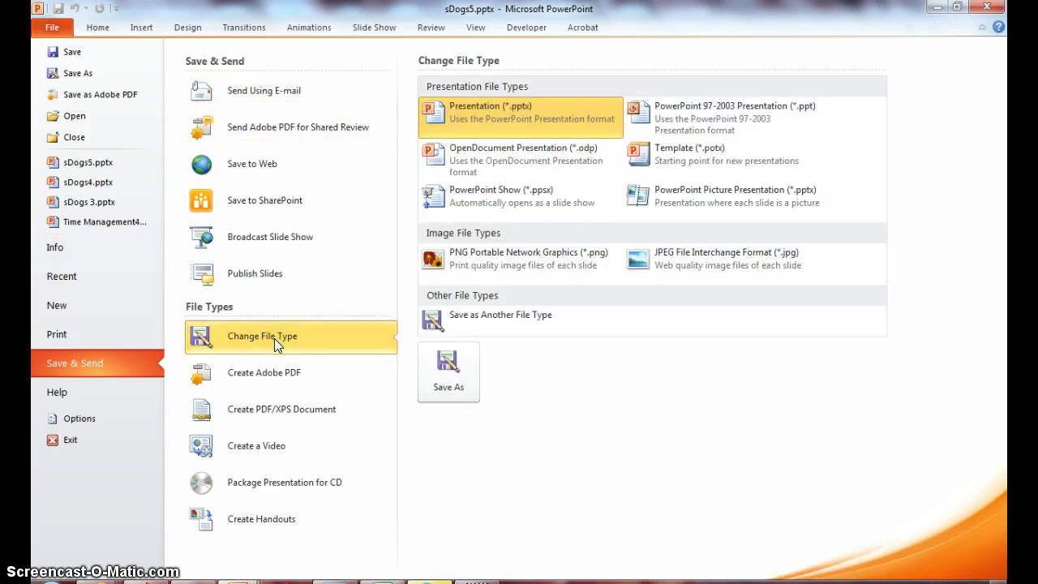
left_click(254, 526)
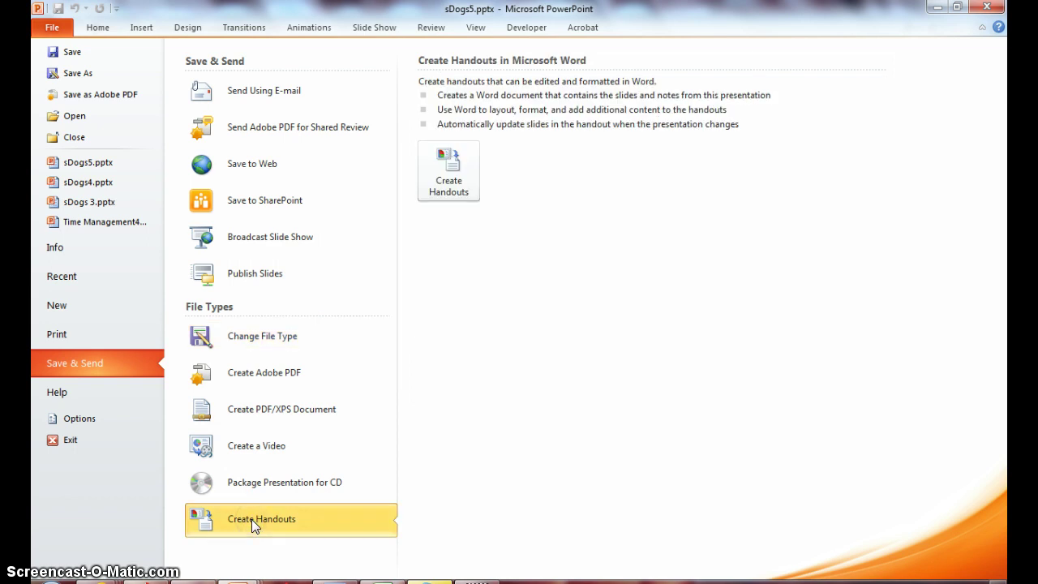
left_click(450, 183)
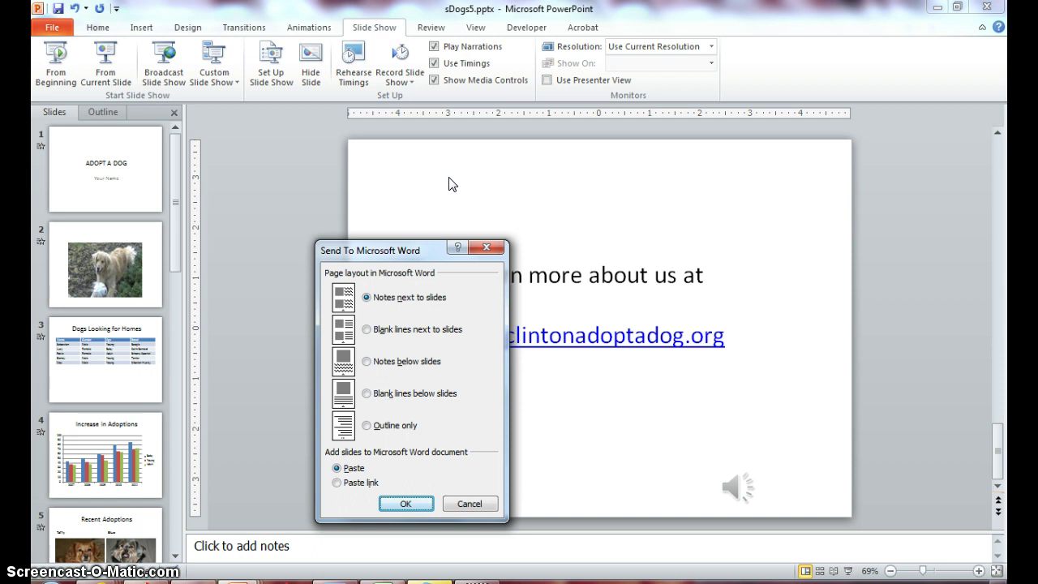
left_click(447, 201)
left_click(366, 330)
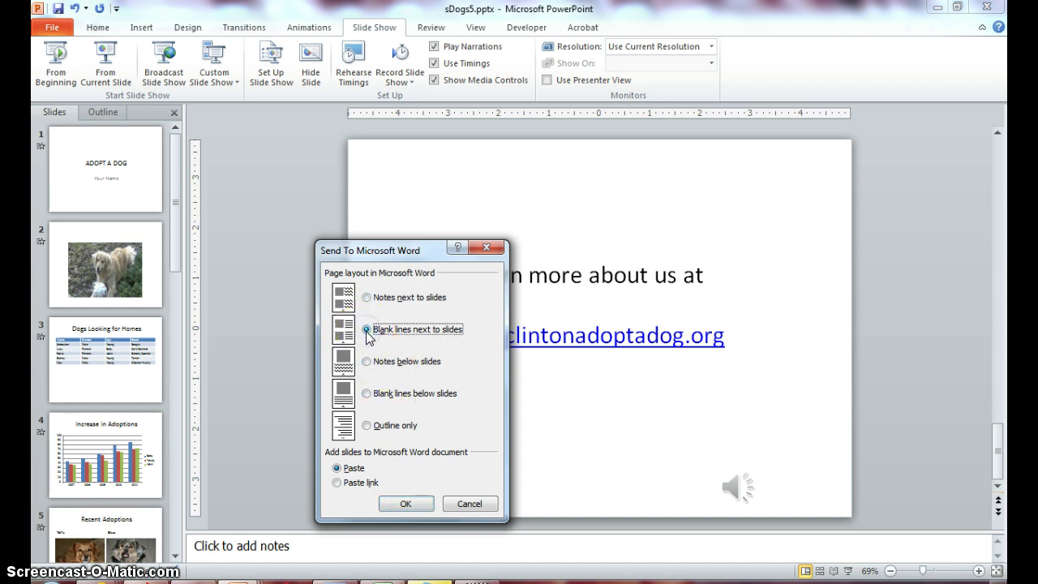
left_click(406, 504)
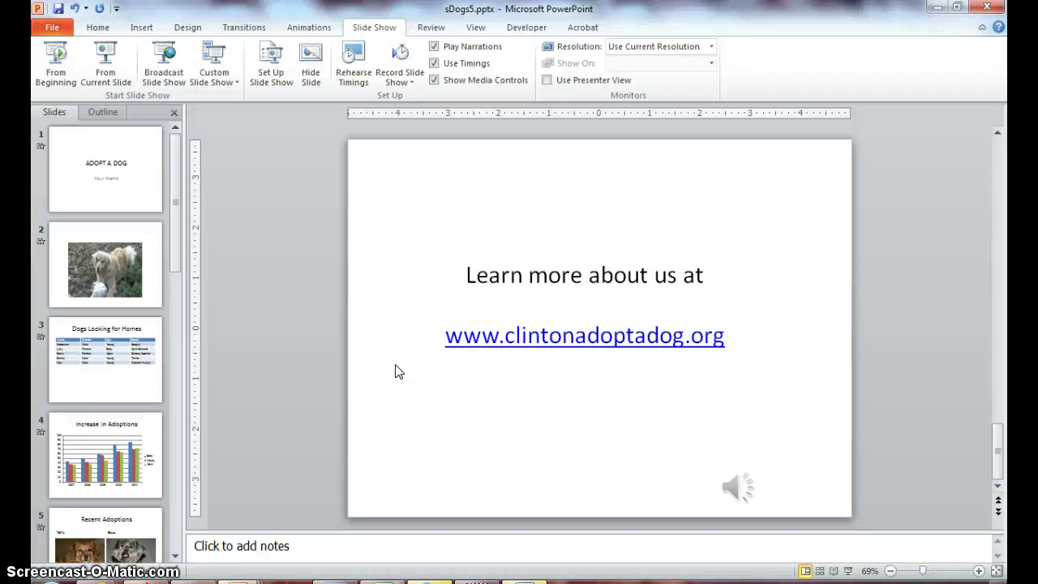
left_click(397, 373)
- Switch to the new Word handout document and enlarge its window to view the slides beside the blank lines
mouse_move(524, 581)
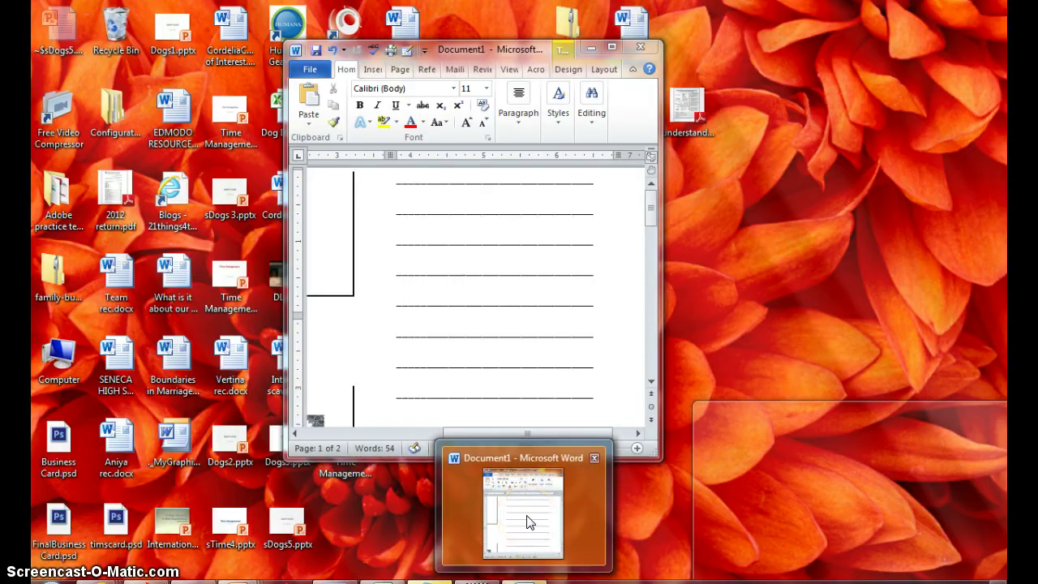
left_click(526, 515)
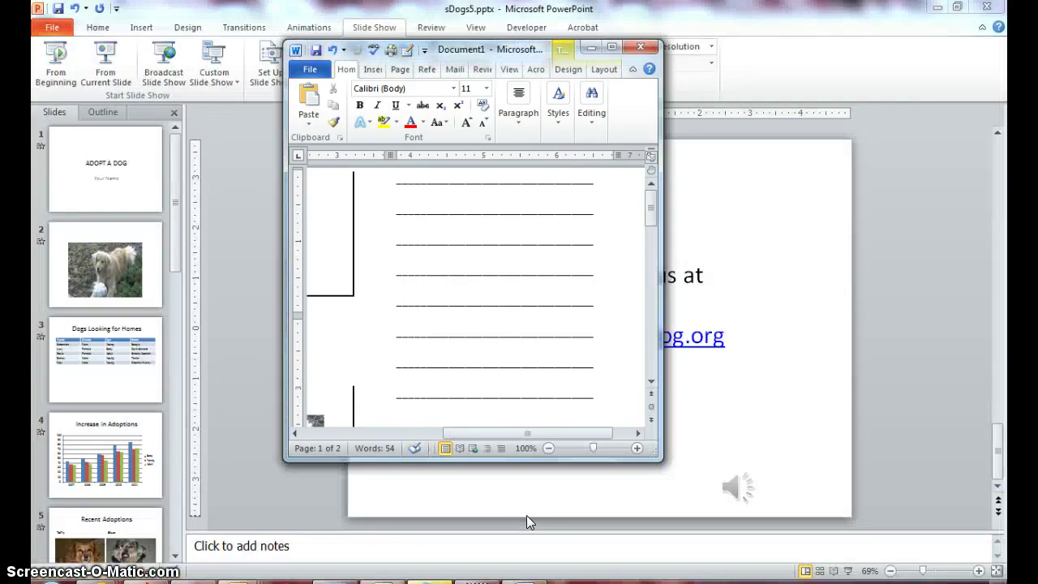
left_click_drag(661, 331, 877, 325)
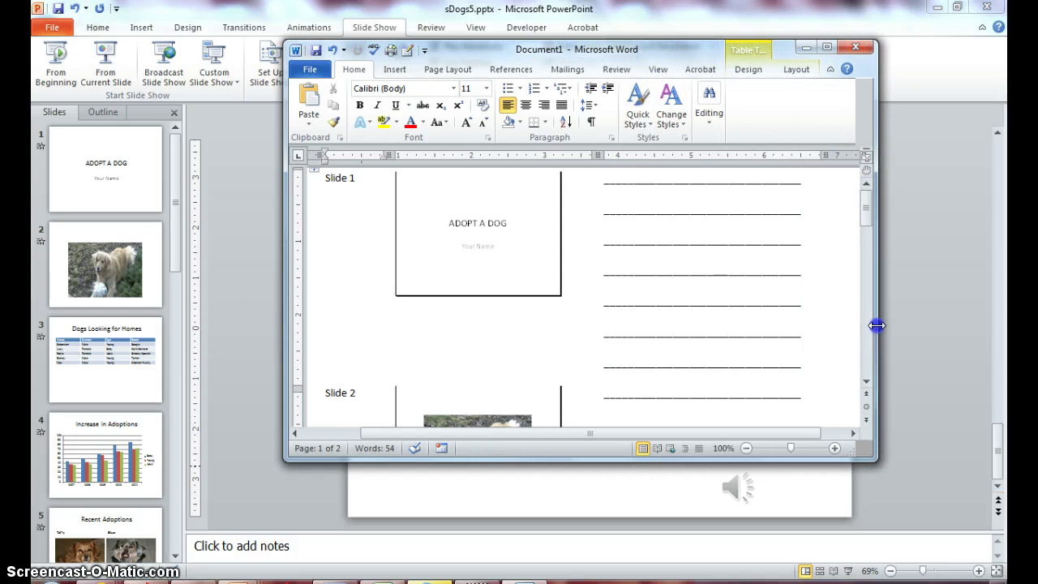
left_click_drag(877, 325, 335, 359)
left_click(596, 455)
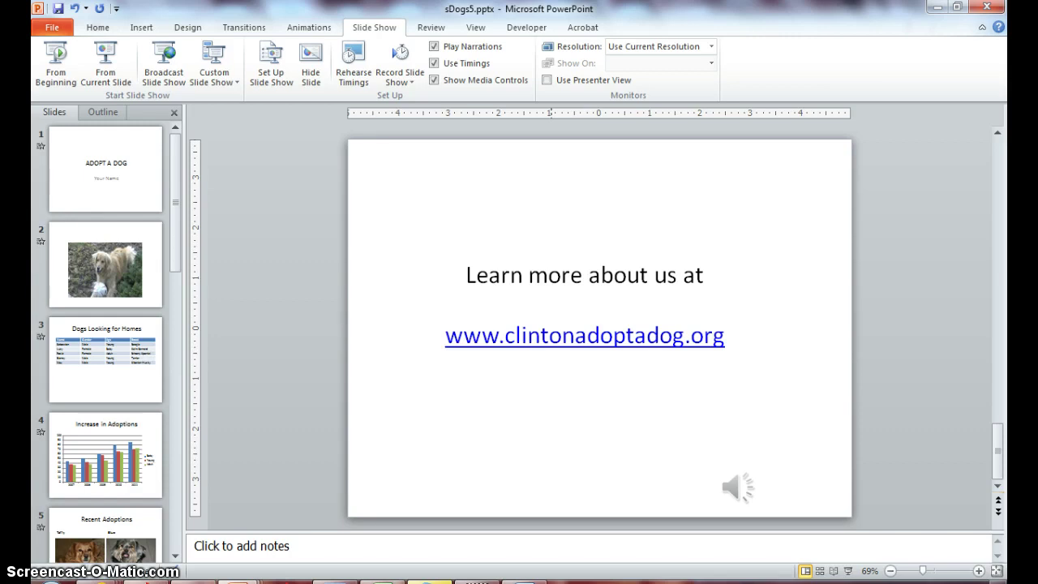
left_click(525, 582)
left_click_drag(563, 459, 589, 548)
left_click(533, 379)
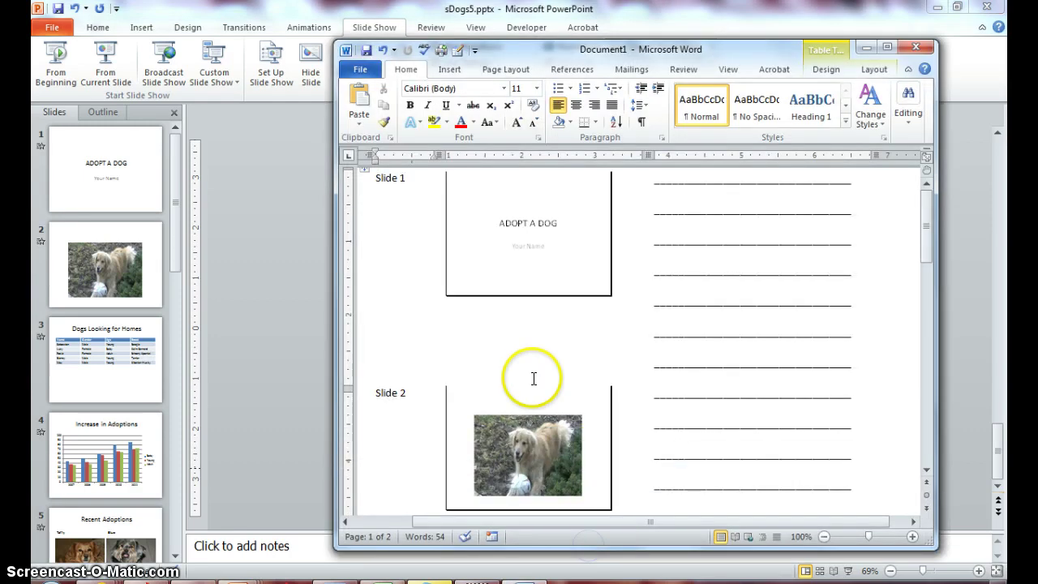